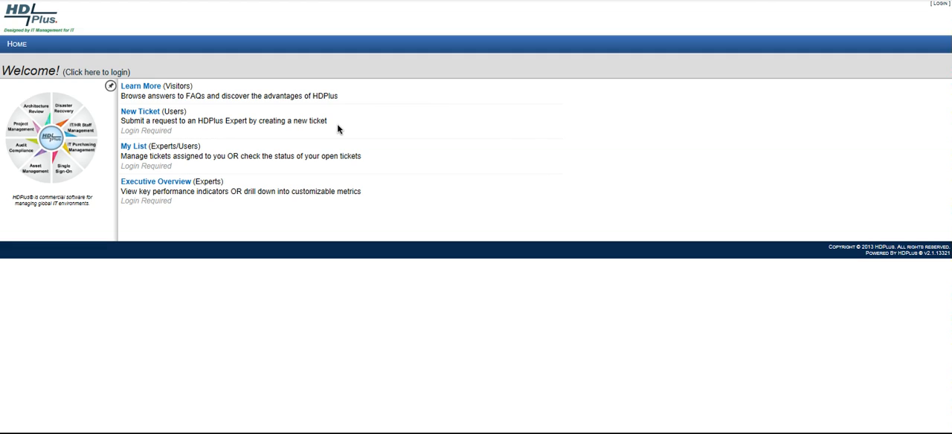
Start a new ticket and log in with the username demo_user and the account password.
{"action": "left_click", "coordinate": [129, 115]}
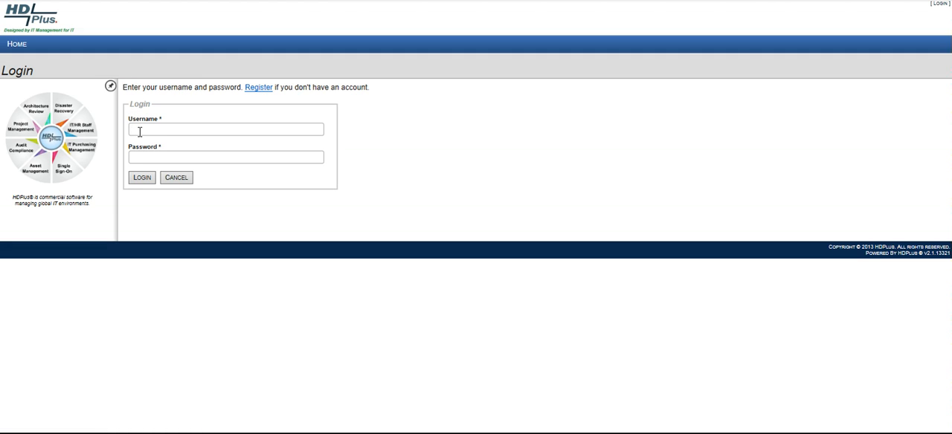
{"action": "left_click", "coordinate": [141, 132]}
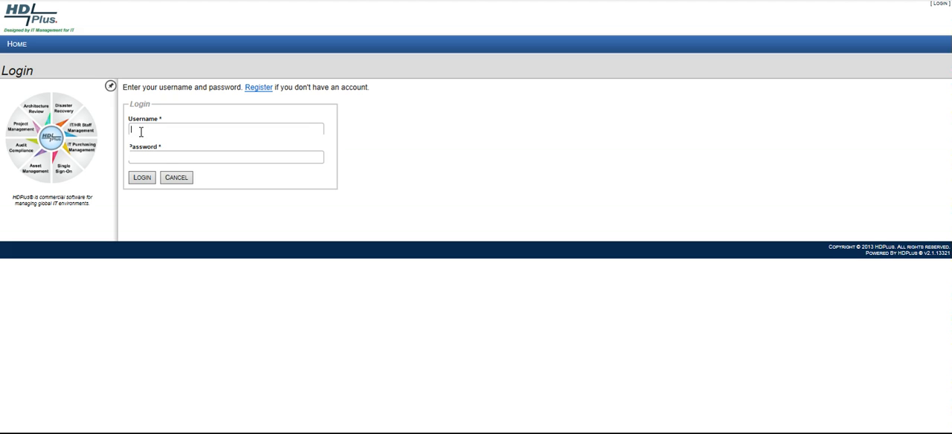
{"action": "type", "text": "demo_user"}
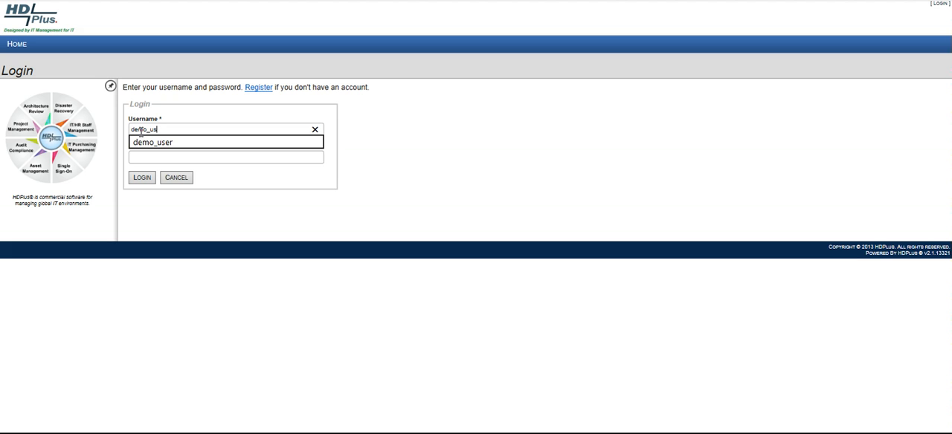
{"action": "key", "text": "BackSpace"}
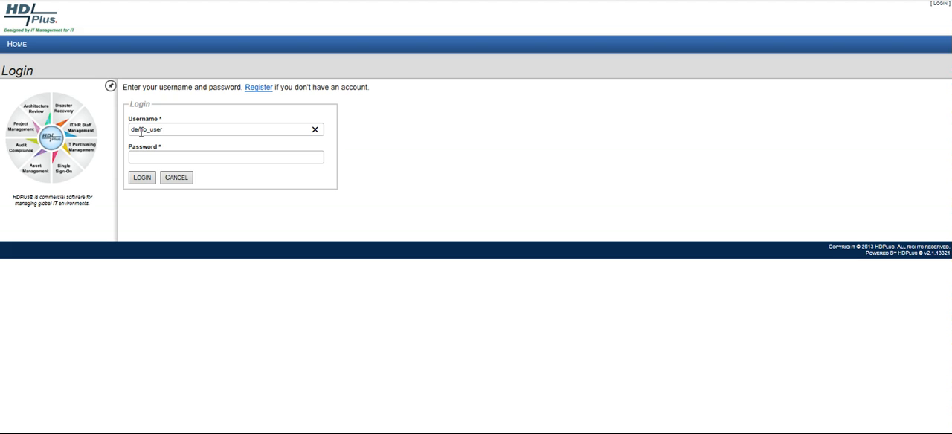
{"action": "left_click", "coordinate": [142, 157]}
{"action": "type", "text": "demo_pass"}
{"action": "left_click", "coordinate": [145, 182]}
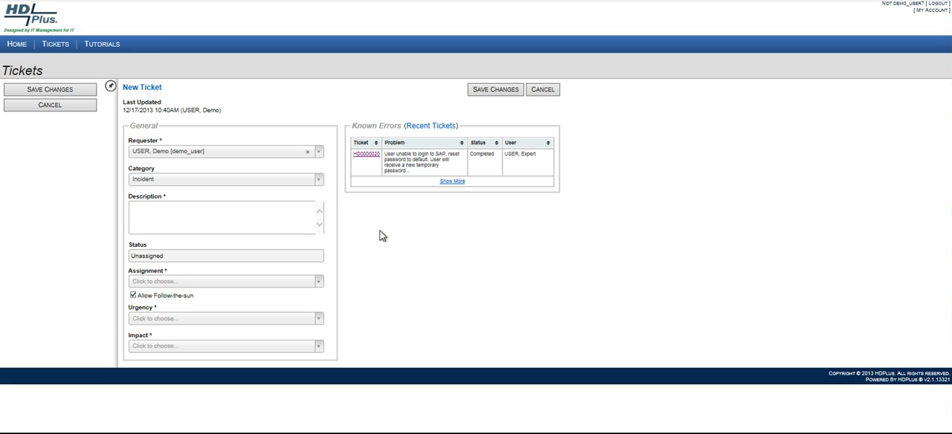
Search the requester list for "ho" and close it, keeping the current requester.
{"action": "left_click", "coordinate": [319, 155]}
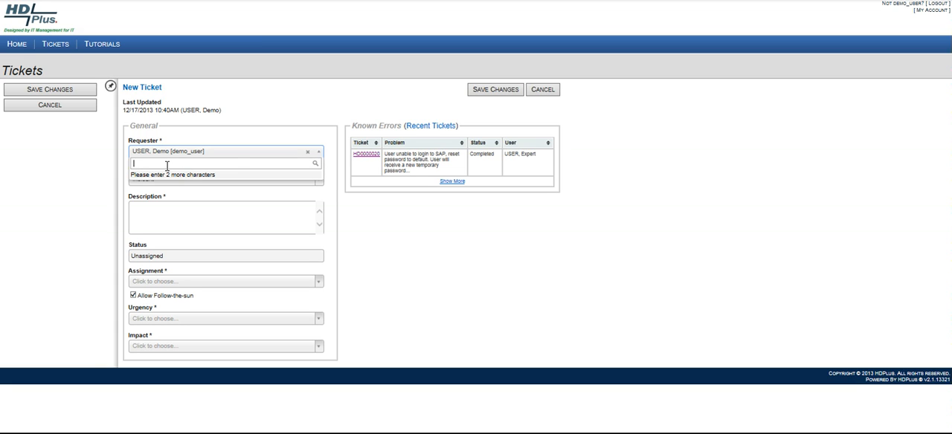
{"action": "type", "text": "ho"}
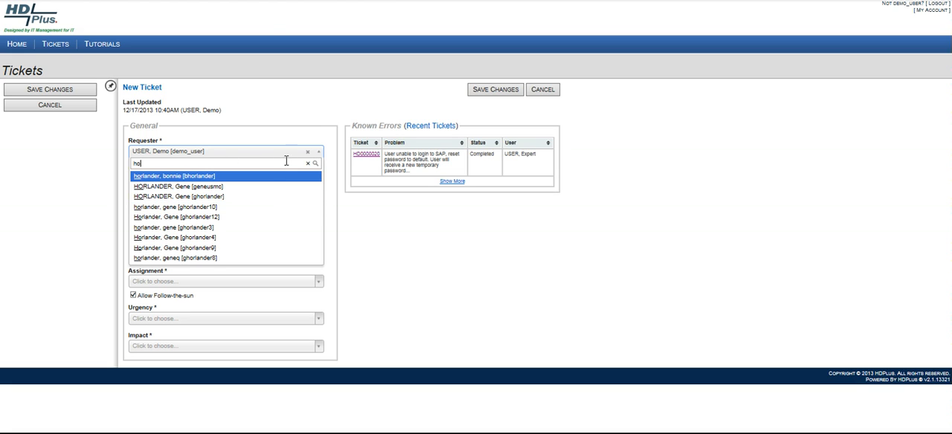
{"action": "left_click", "coordinate": [316, 158]}
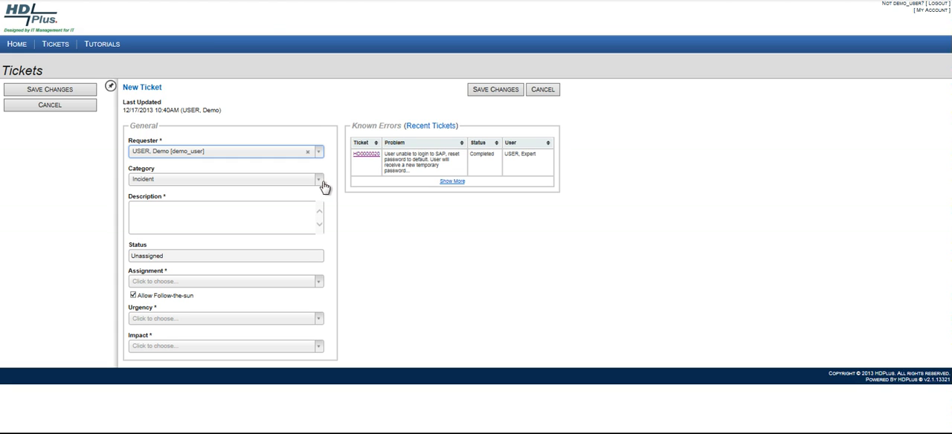
Set the ticket category to Incident and enter the description "Unable to login to SAP, I need my password reset please.".
{"action": "left_click", "coordinate": [320, 181]}
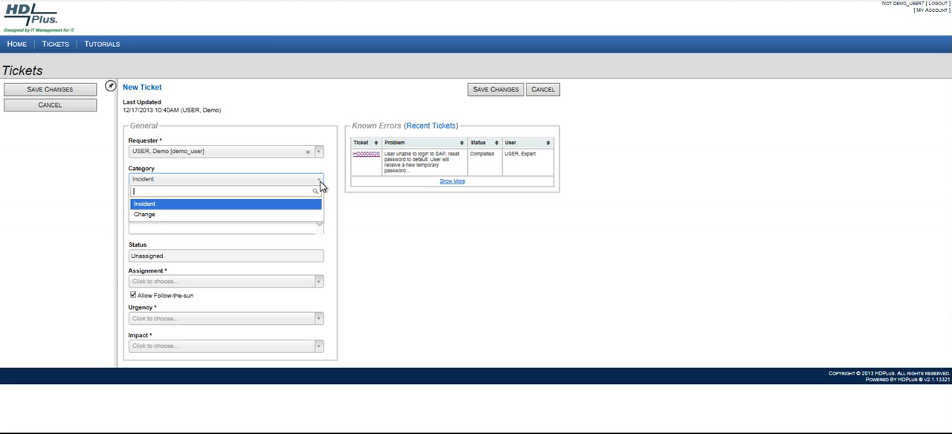
{"action": "left_click", "coordinate": [214, 205]}
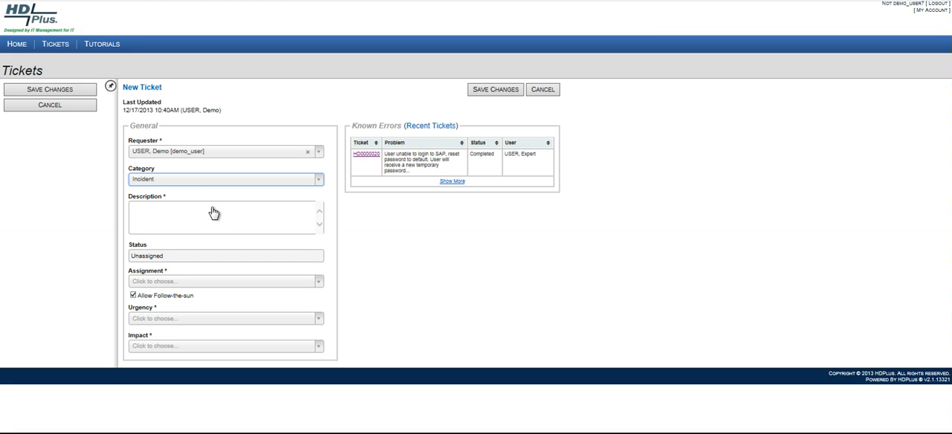
{"action": "left_click", "coordinate": [136, 208]}
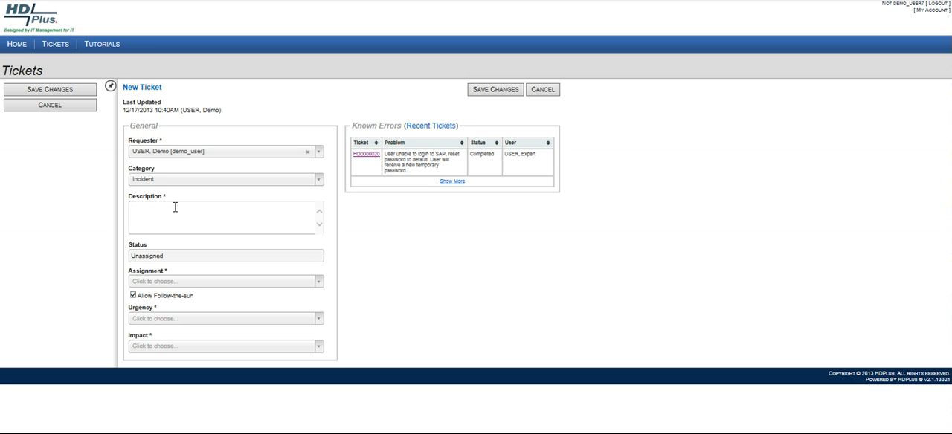
{"action": "type", "text": "Unable to login to SAP, I need my password rese"}
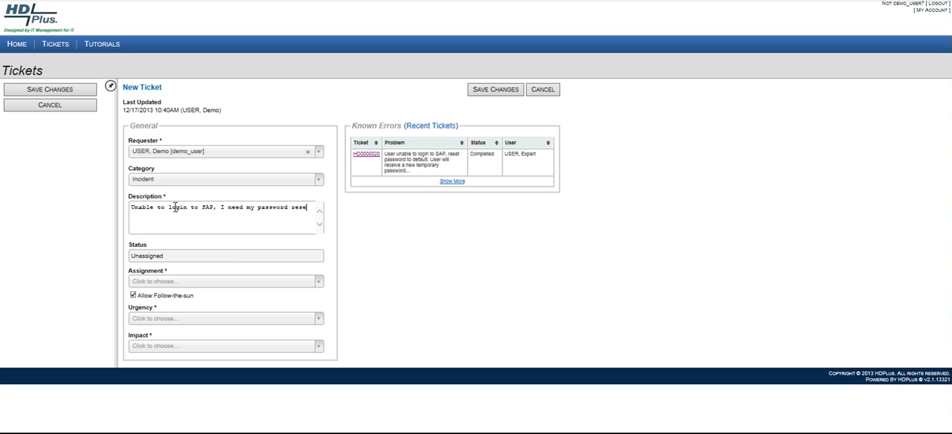
{"action": "type", "text": "t please."}
Assign the ticket to HDPlus Support.
{"action": "left_click", "coordinate": [319, 283]}
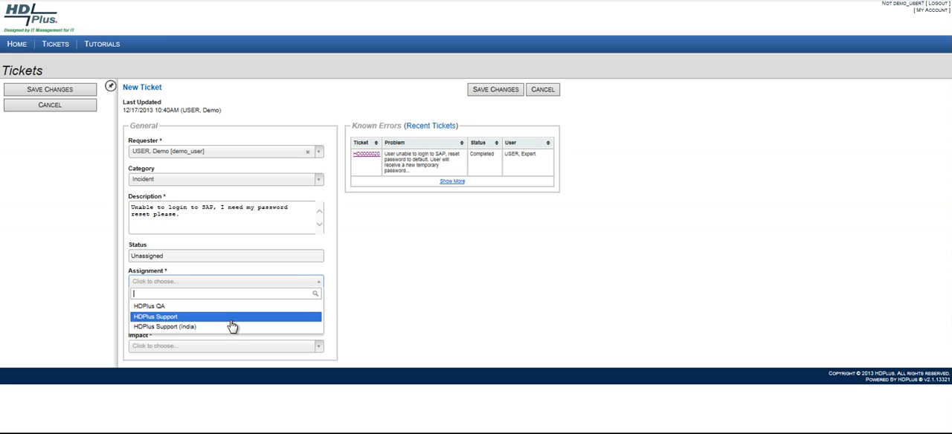
{"action": "left_click", "coordinate": [231, 319]}
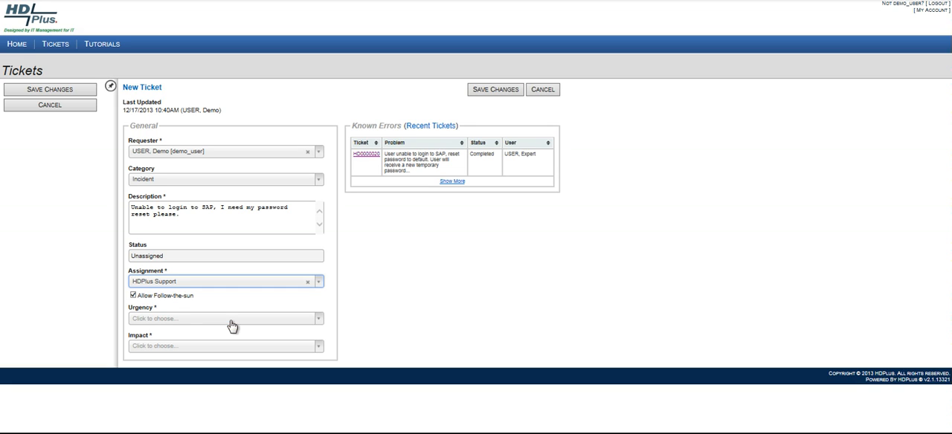
Toggle Follow-the-sun off and on, and switch the assignment to HDPlus QA and back to HDPlus Support.
{"action": "left_click", "coordinate": [133, 296]}
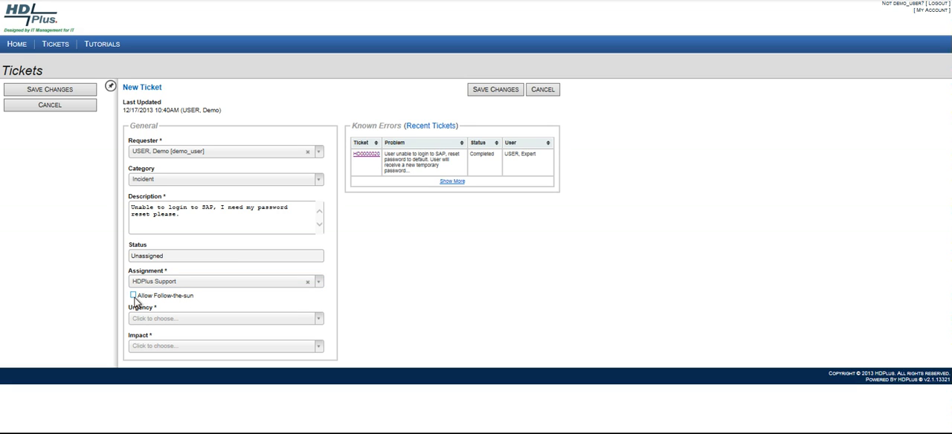
{"action": "left_click", "coordinate": [134, 297]}
{"action": "left_click", "coordinate": [320, 286]}
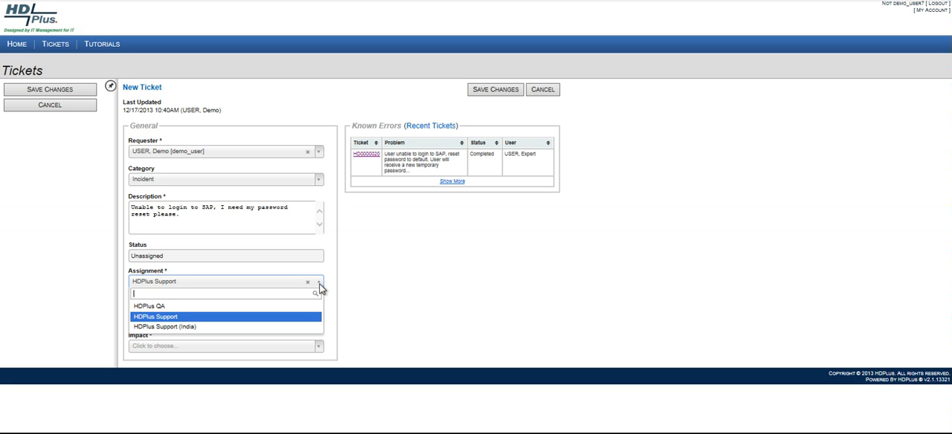
{"action": "left_click", "coordinate": [288, 312]}
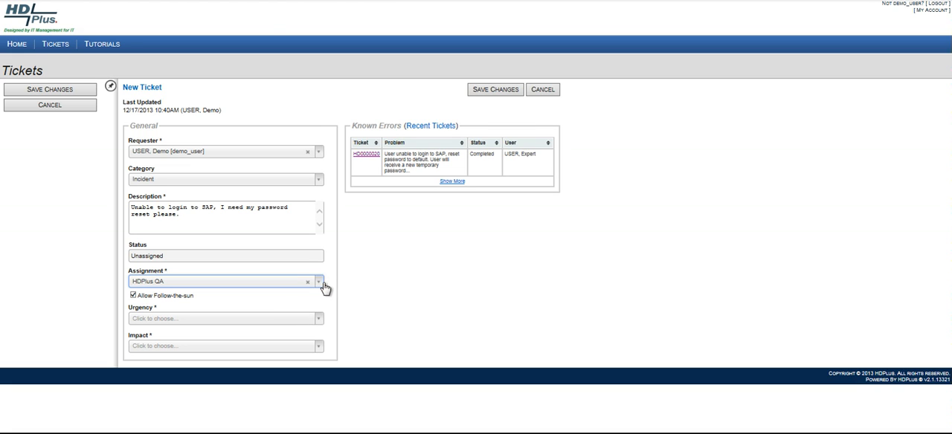
{"action": "left_click", "coordinate": [311, 287]}
{"action": "left_click", "coordinate": [209, 318]}
Set the ticket's urgency to No Immediate Urgency and its impact to Single User.
{"action": "left_click", "coordinate": [319, 323]}
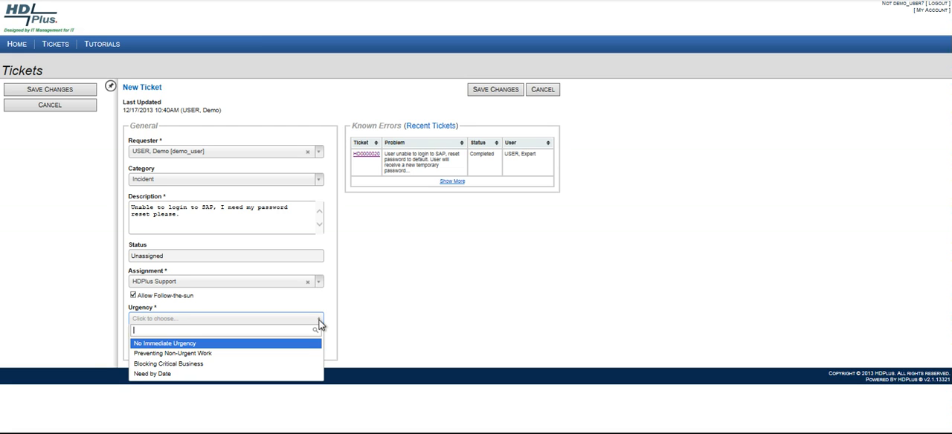
{"action": "left_click", "coordinate": [211, 344]}
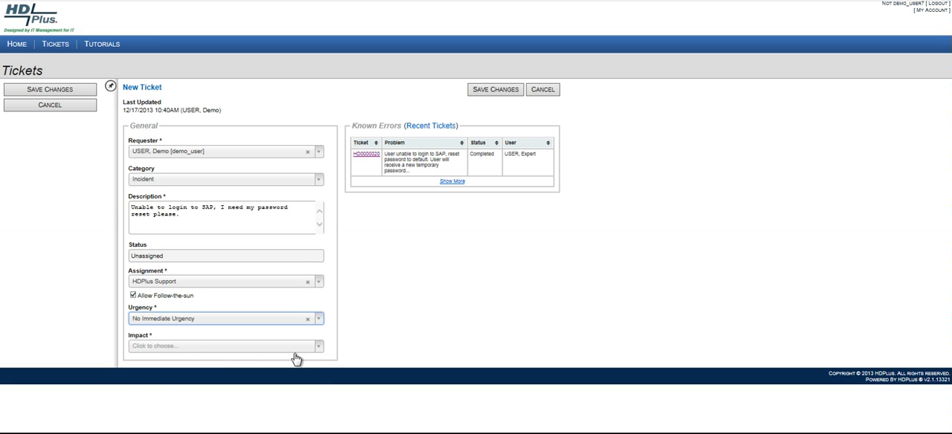
{"action": "left_click", "coordinate": [320, 350]}
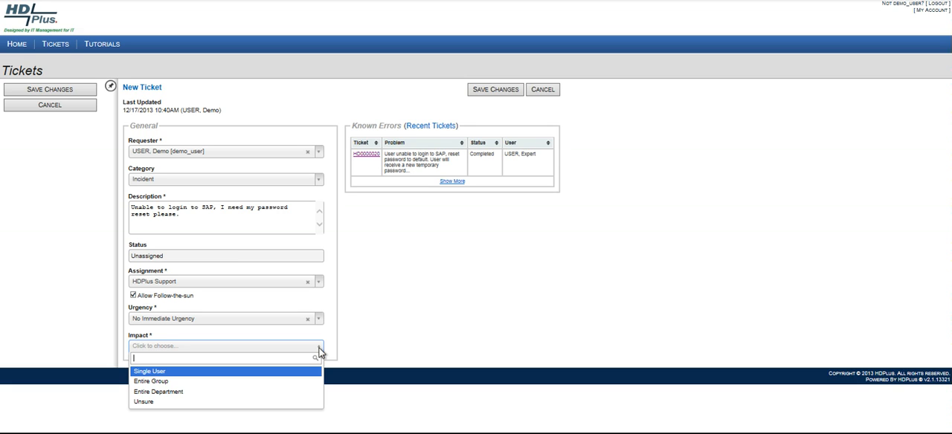
{"action": "left_click", "coordinate": [192, 374]}
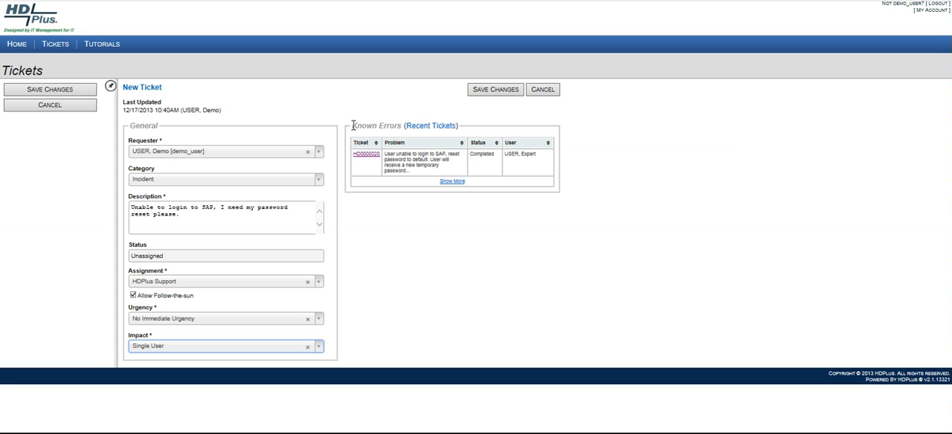
Compare the Recent Tickets and Known Errors lists beside the new ticket form, ending on Known Errors.
{"action": "left_click", "coordinate": [433, 132]}
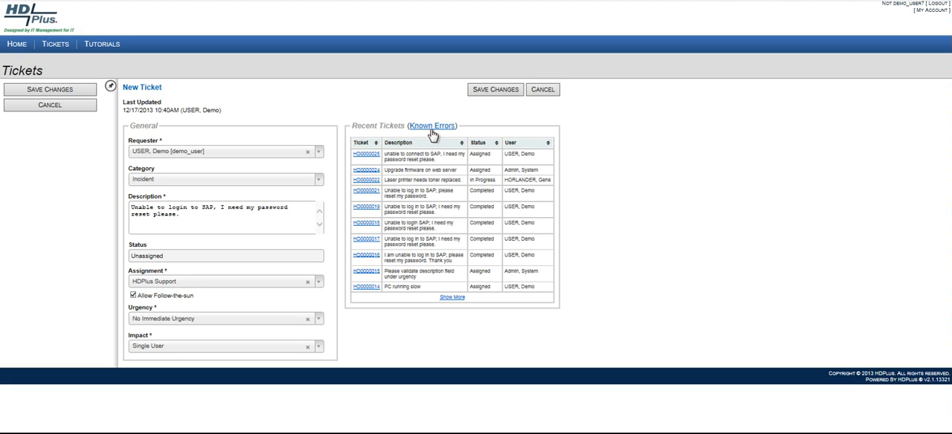
{"action": "left_click", "coordinate": [432, 126]}
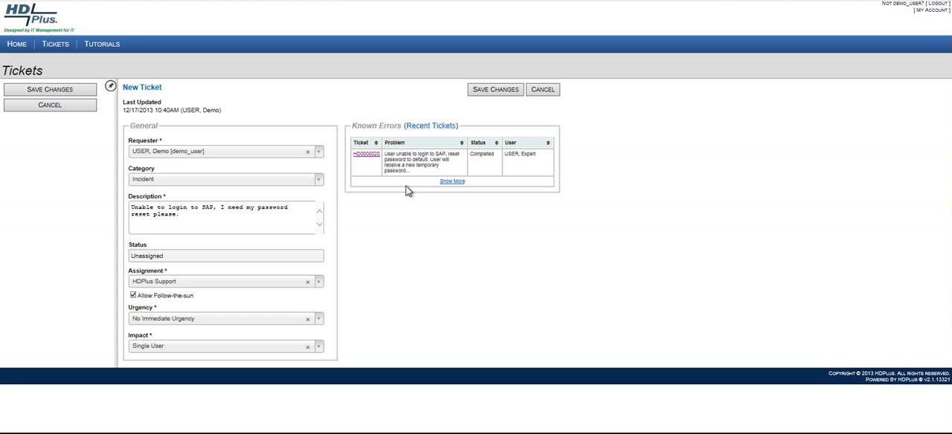
{"action": "left_click", "coordinate": [423, 131]}
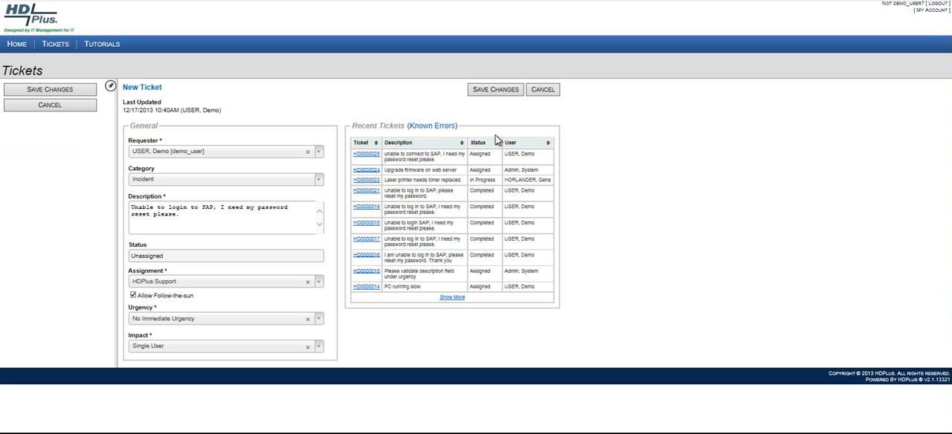
{"action": "left_click", "coordinate": [436, 128]}
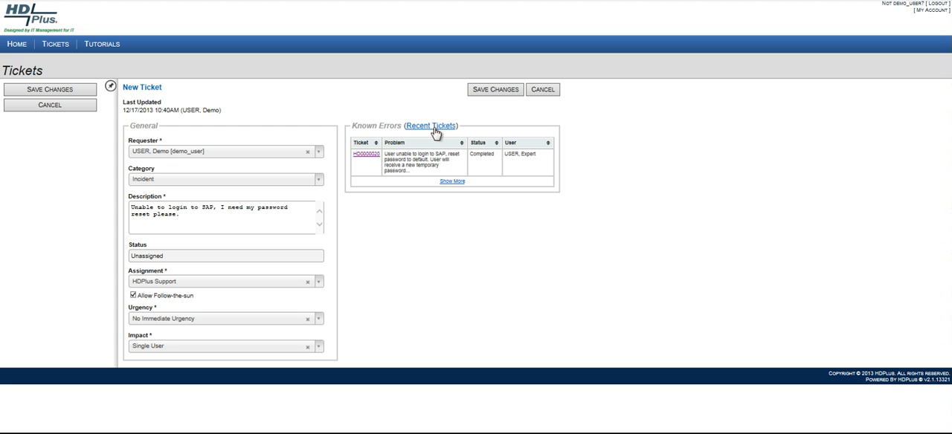
Save the new ticket and, after viewing its details, return to the list of tickets.
{"action": "left_click", "coordinate": [495, 91]}
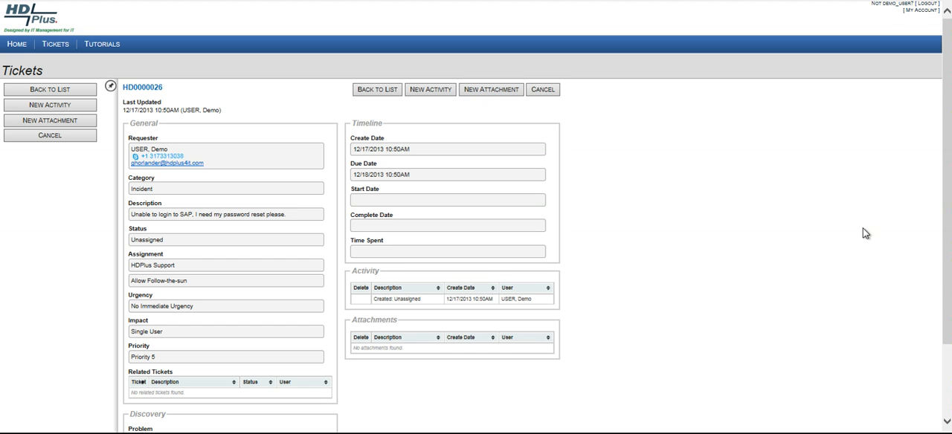
{"action": "left_click_drag", "start_coordinate": [949, 211], "coordinate": [950, 238]}
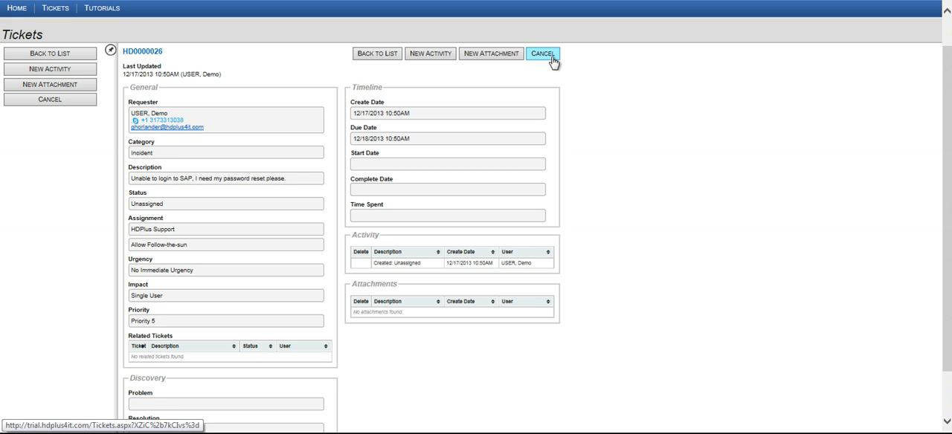
{"action": "left_click", "coordinate": [378, 53]}
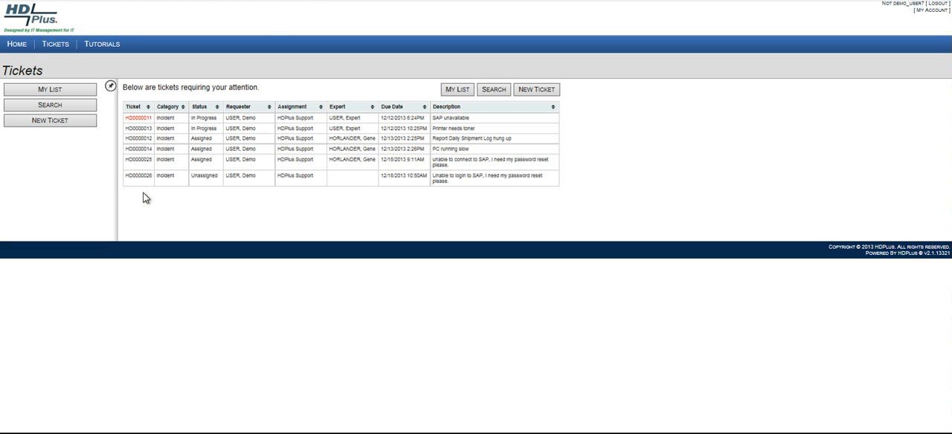
Examine the details and activity log of the overdue "SAP unavailable" ticket and return to the ticket list.
{"action": "left_click", "coordinate": [137, 119]}
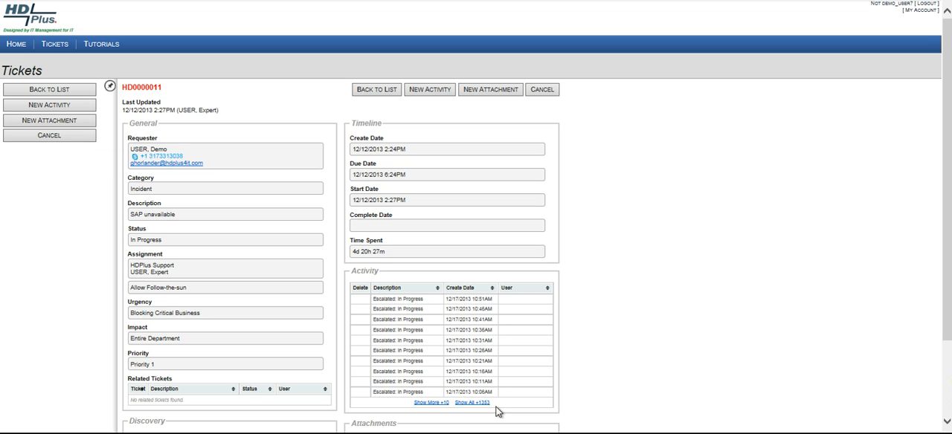
{"action": "scroll", "coordinate": [629, 387], "scroll_direction": "down", "scroll_amount": 3}
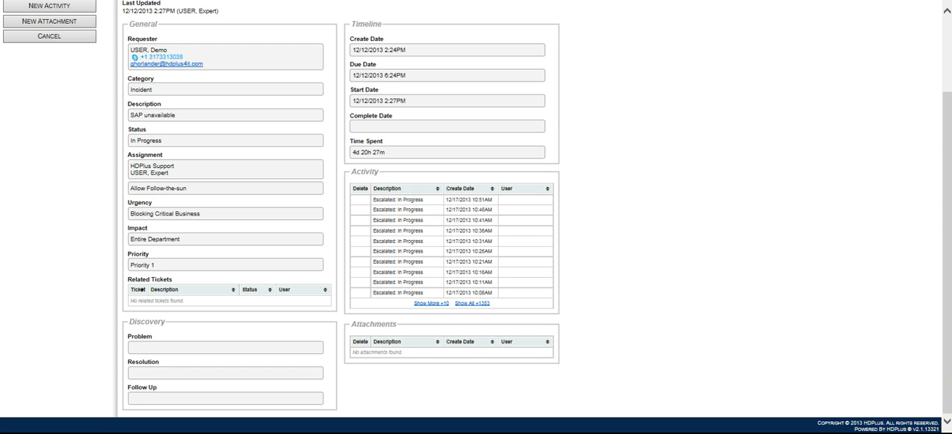
{"action": "scroll", "coordinate": [922, 149], "scroll_direction": "up", "scroll_amount": 3}
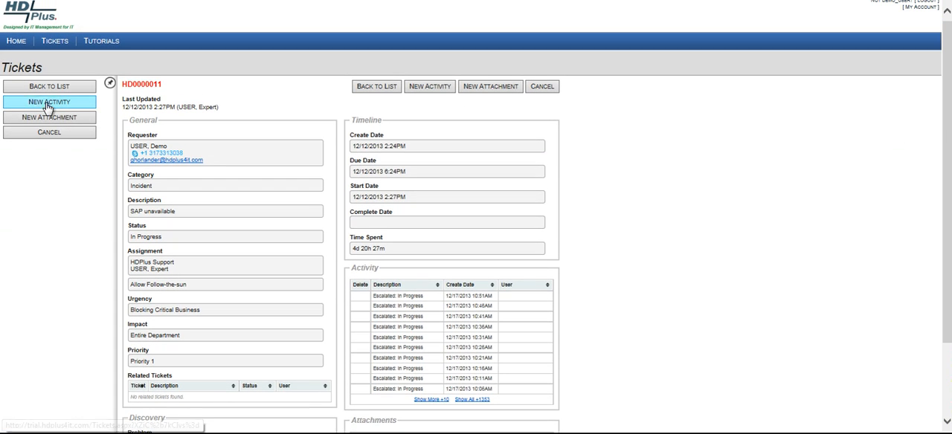
{"action": "left_click", "coordinate": [34, 88]}
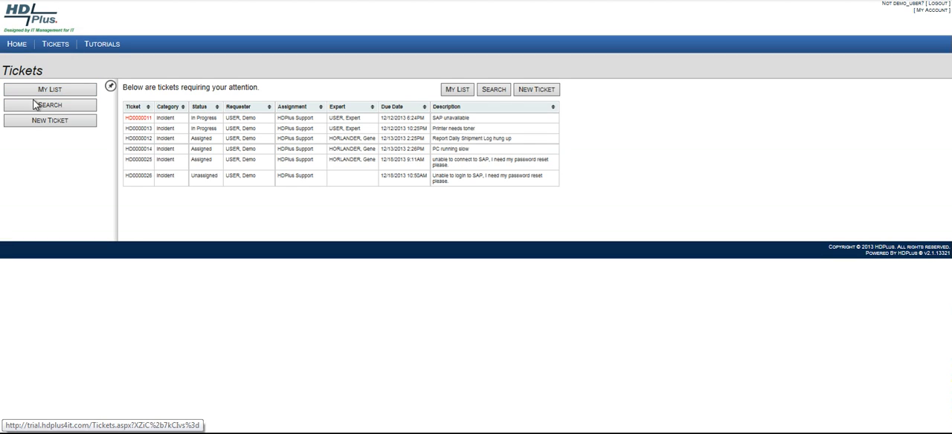
Open the ticket search form and set its category filter to Incident.
{"action": "left_click", "coordinate": [37, 108]}
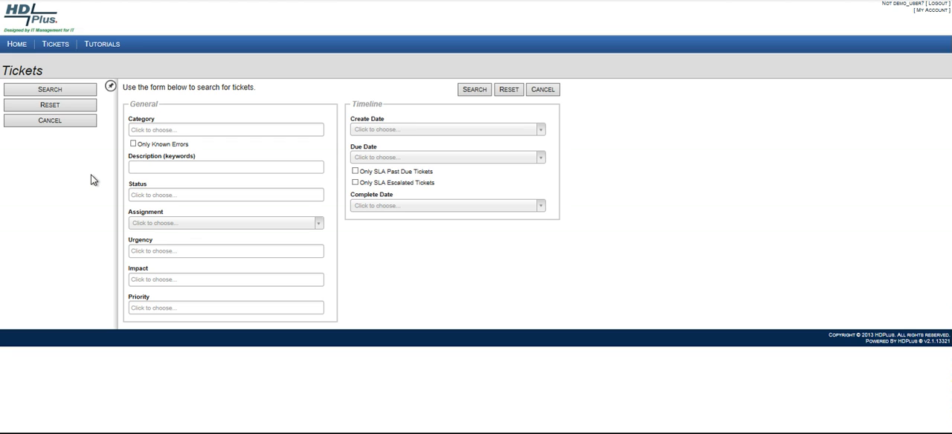
{"action": "left_click", "coordinate": [238, 130]}
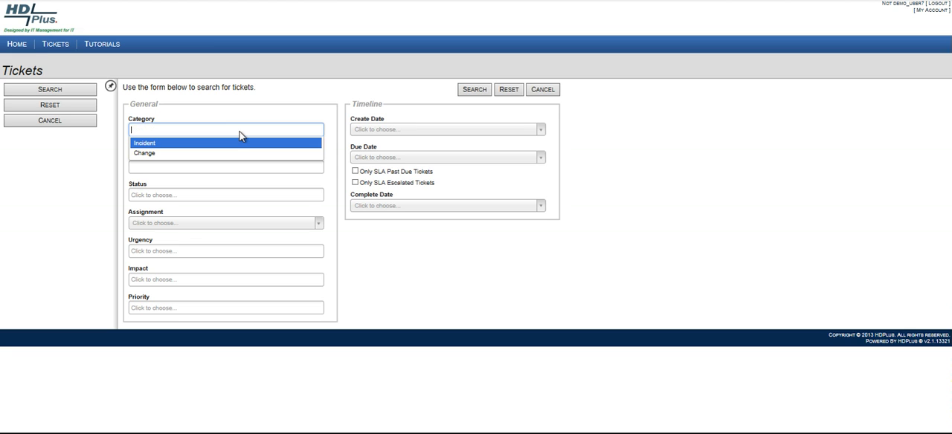
{"action": "left_click", "coordinate": [231, 142]}
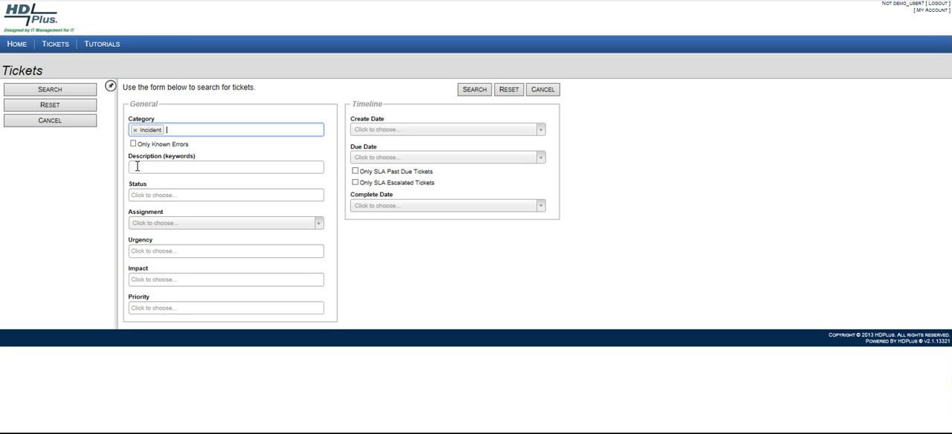
Examine the choices offered by the Status, Assignment, Urgency, Impact and Priority search filters without selecting any.
{"action": "left_click", "coordinate": [197, 195]}
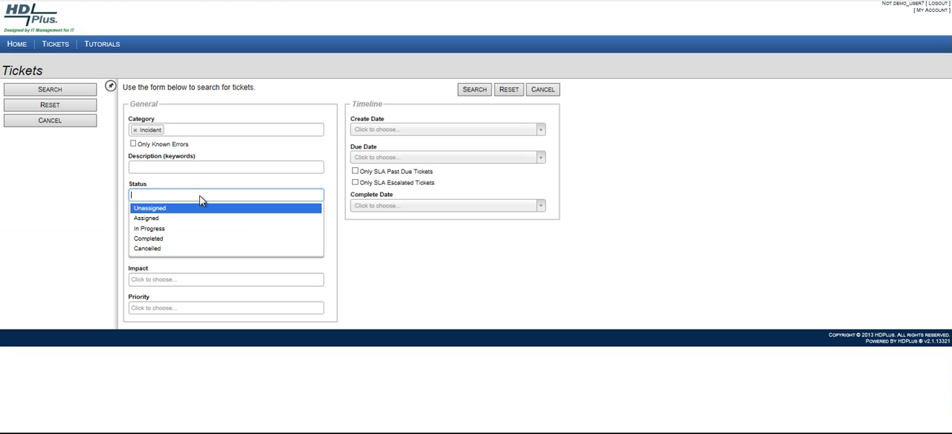
{"action": "left_click", "coordinate": [123, 202]}
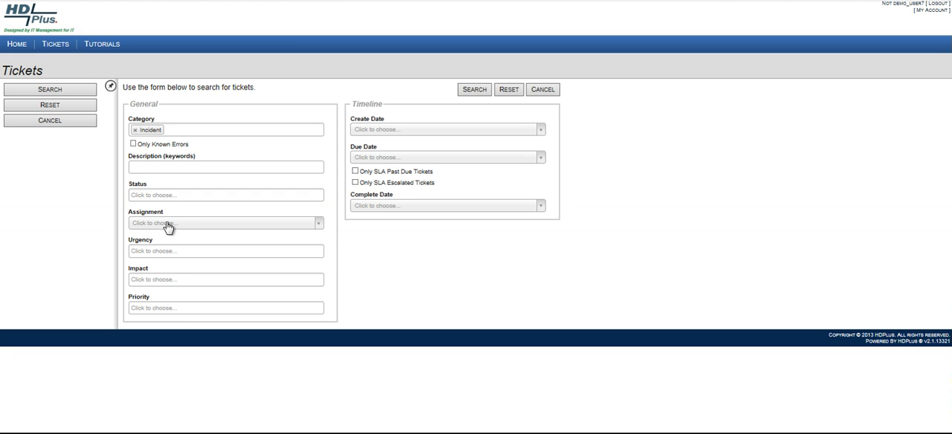
{"action": "left_click", "coordinate": [317, 228]}
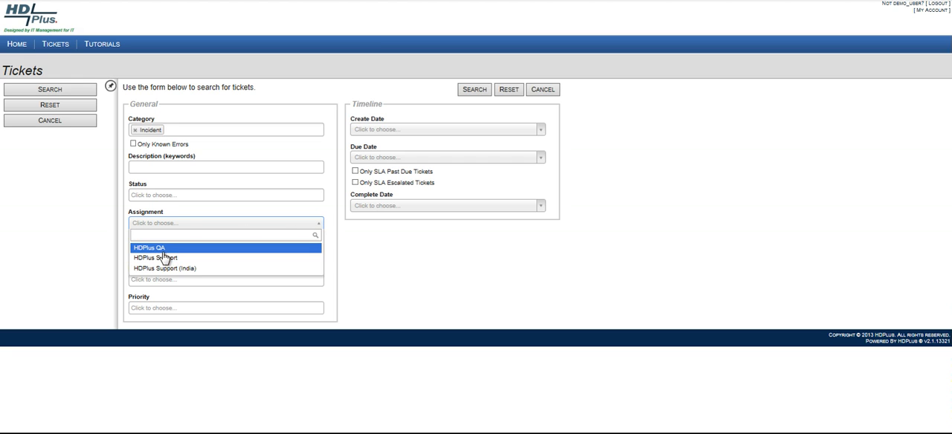
{"action": "left_click", "coordinate": [350, 262]}
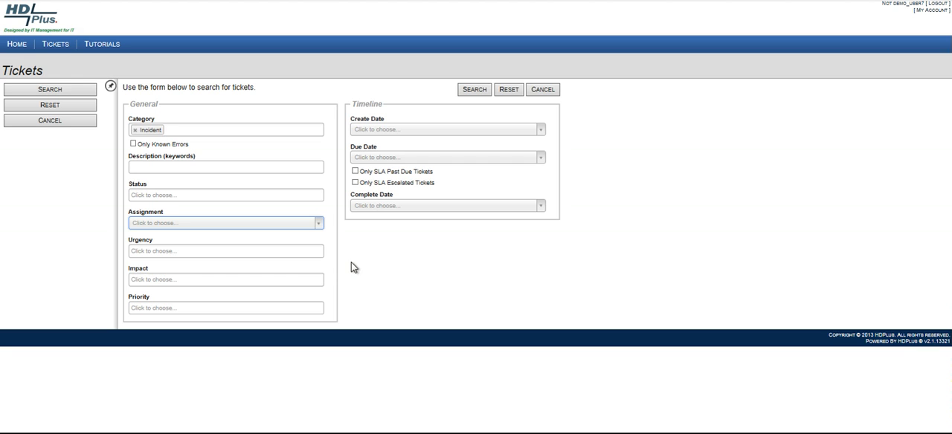
{"action": "left_click", "coordinate": [199, 251]}
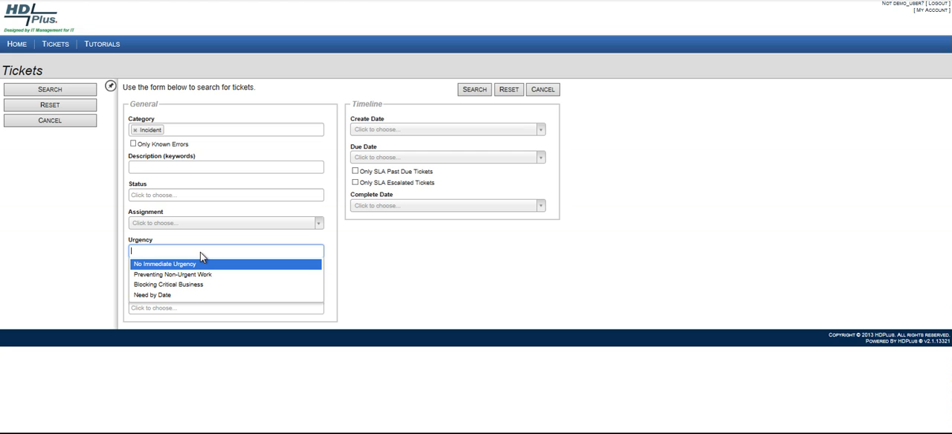
{"action": "left_click", "coordinate": [113, 257]}
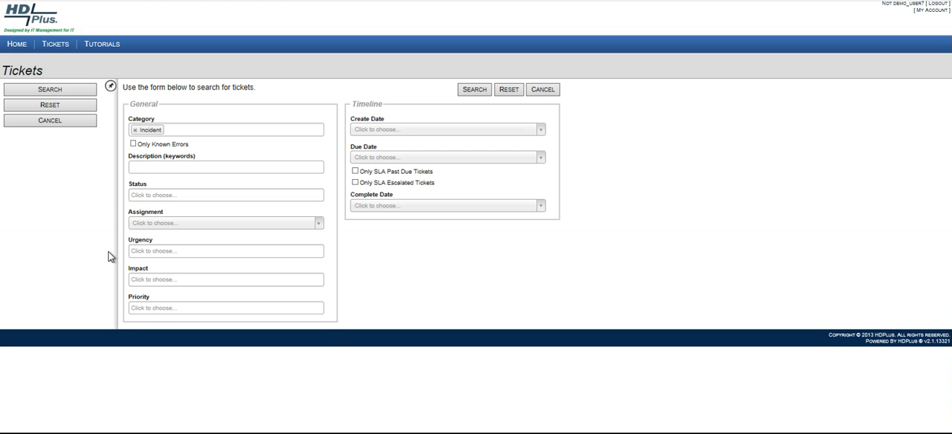
{"action": "left_click", "coordinate": [201, 281]}
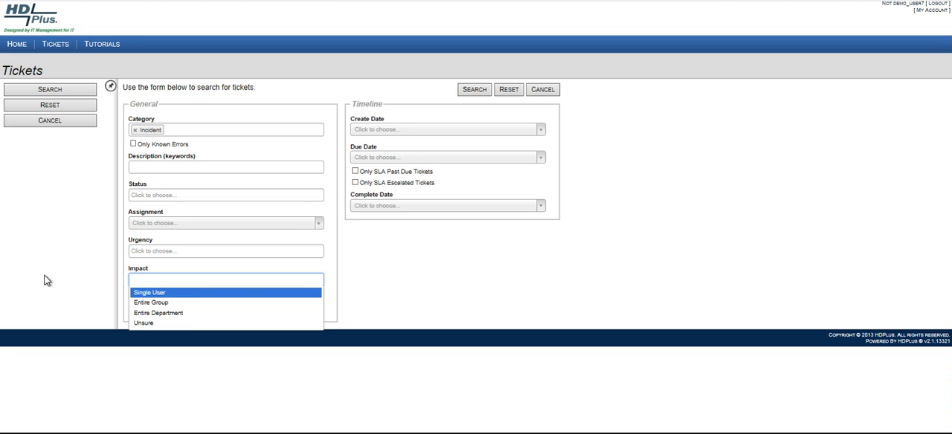
{"action": "left_click", "coordinate": [89, 280]}
{"action": "left_click", "coordinate": [184, 309]}
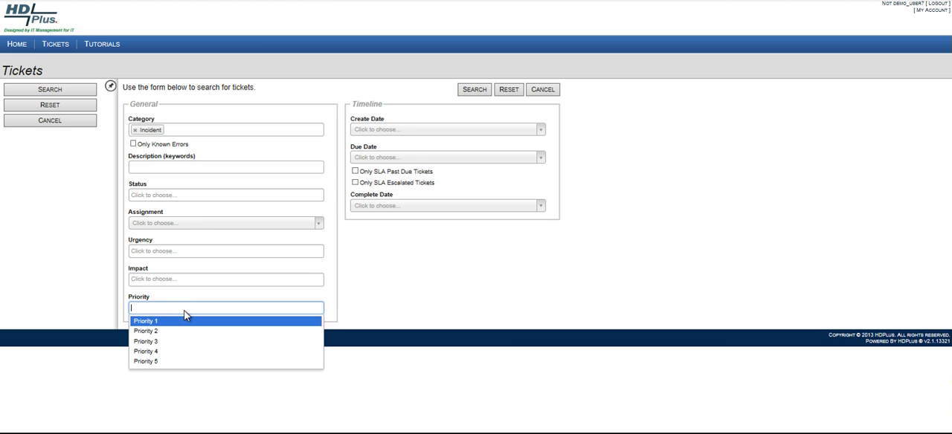
{"action": "left_click", "coordinate": [75, 305]}
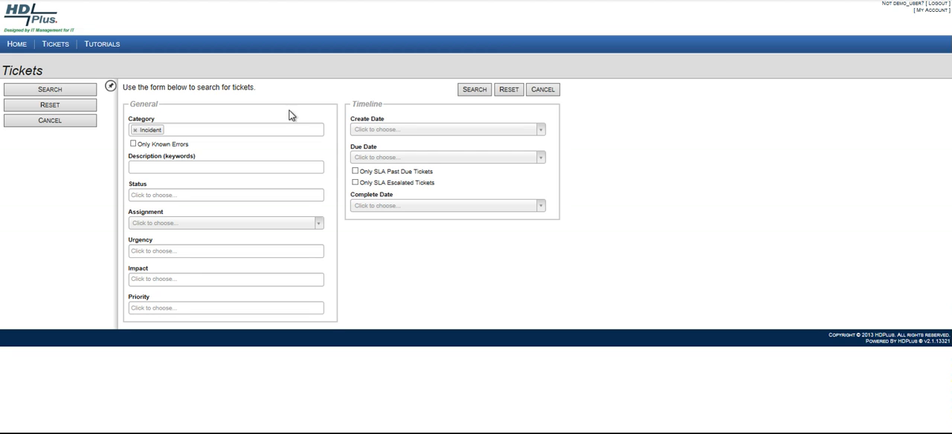
Remove the Incident category filter and cancel the ticket search, ending the session by logging out of the help desk.
{"action": "left_click", "coordinate": [135, 130]}
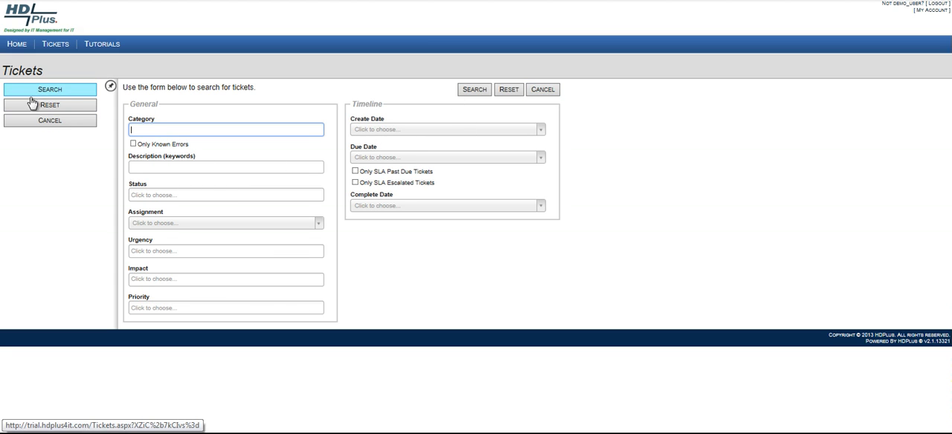
{"action": "left_click", "coordinate": [44, 126]}
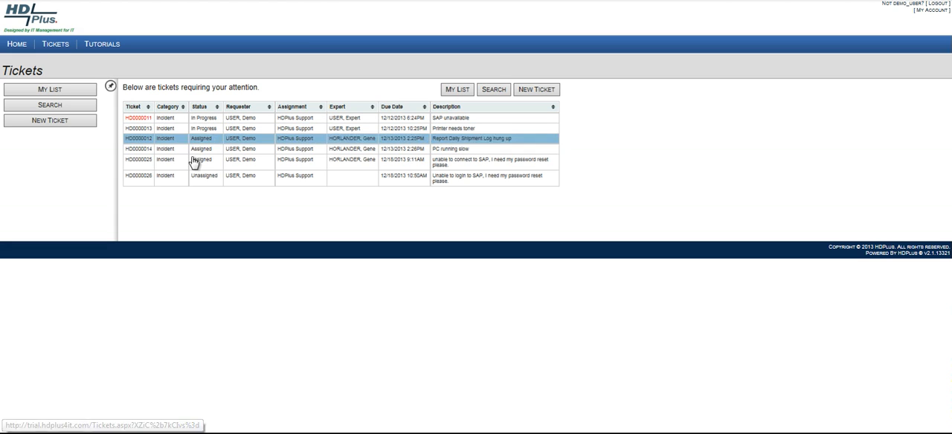
{"action": "left_click", "coordinate": [939, 5]}
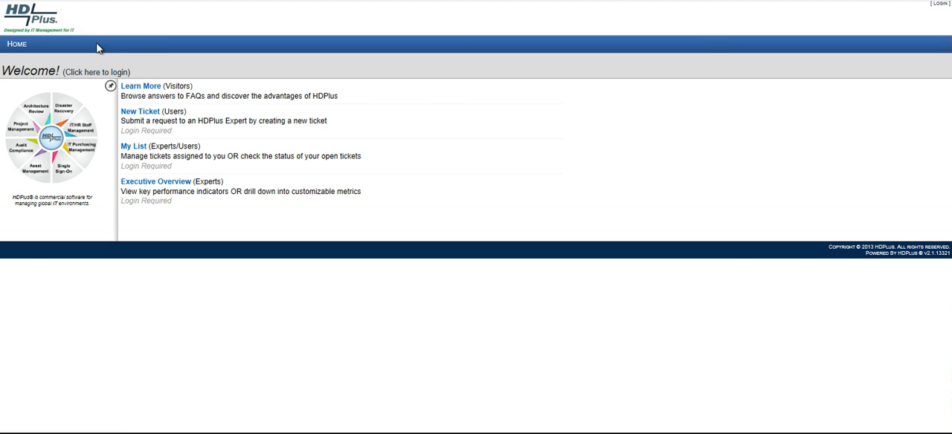